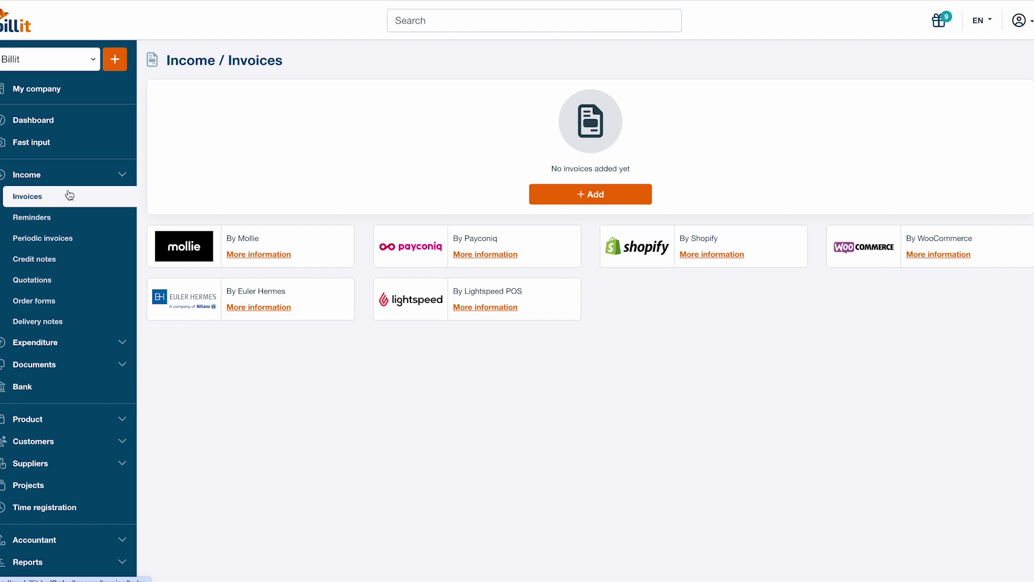
# - Create invoice number 2025-001 and search 'B' in Customer to pick BILLIT NV
pyautogui.click(583, 197)
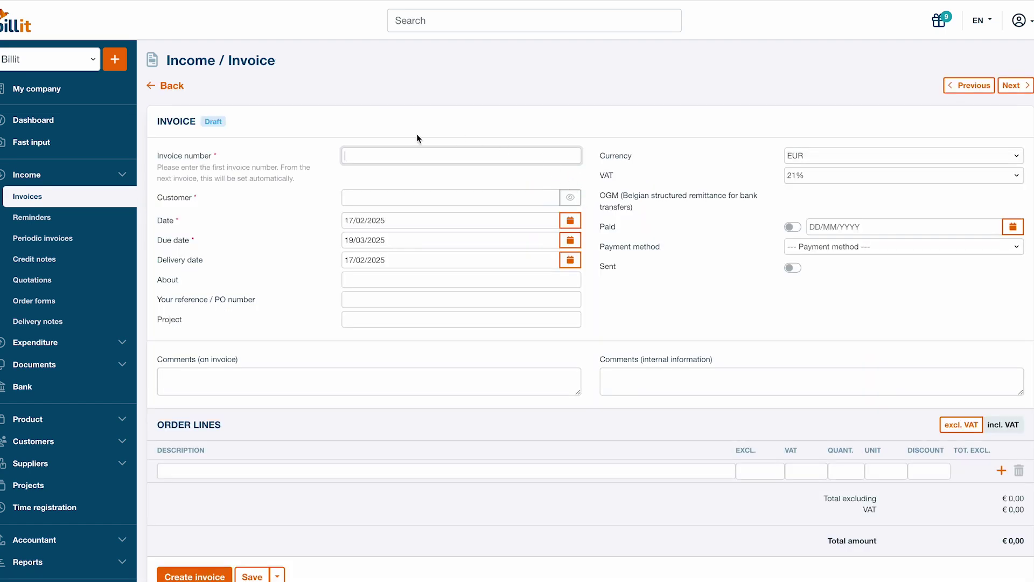
pyautogui.write('2025-001')
pyautogui.write('B')
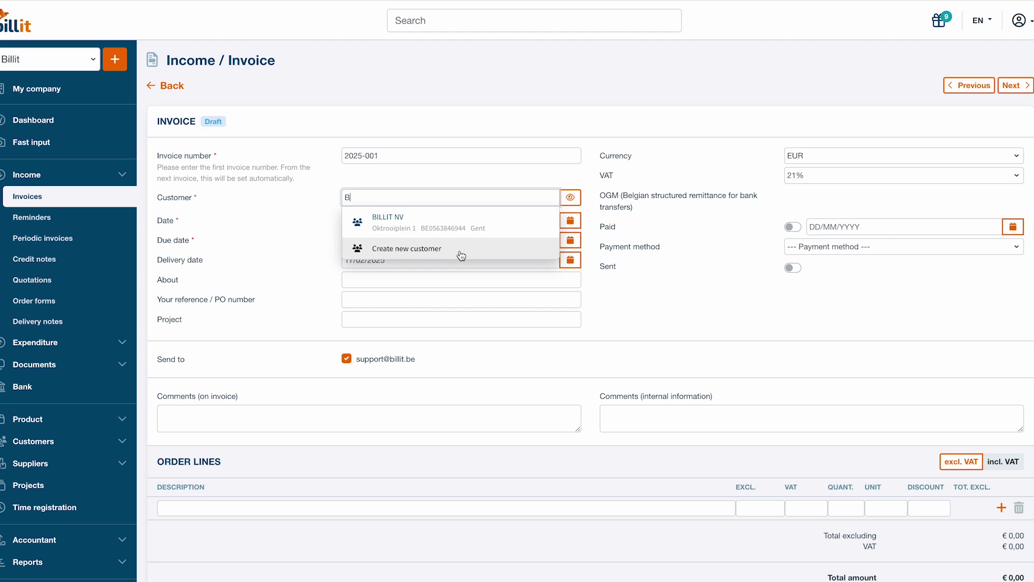
pyautogui.press('BackSpace')
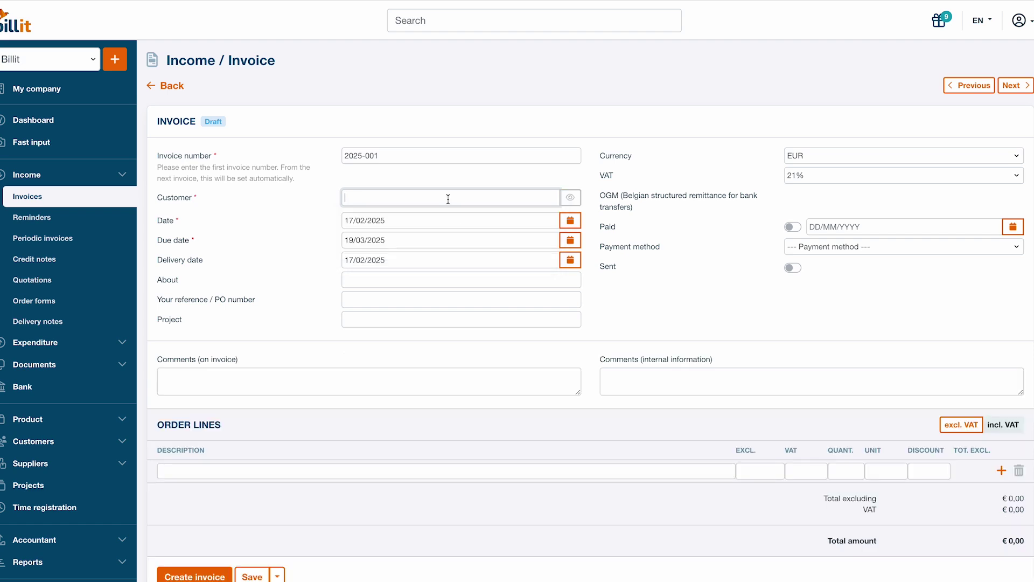
pyautogui.write('bi')
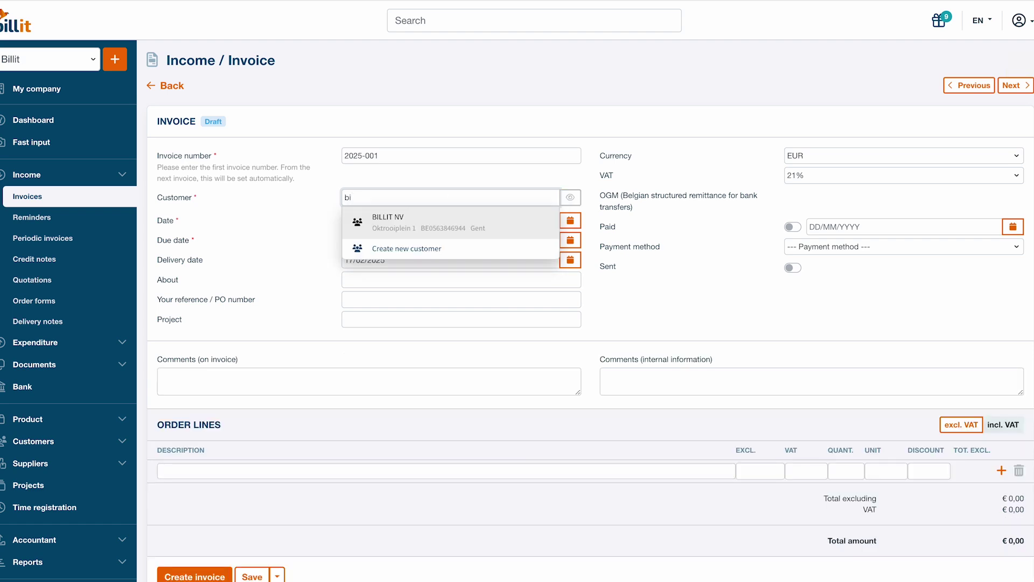
pyautogui.click(438, 225)
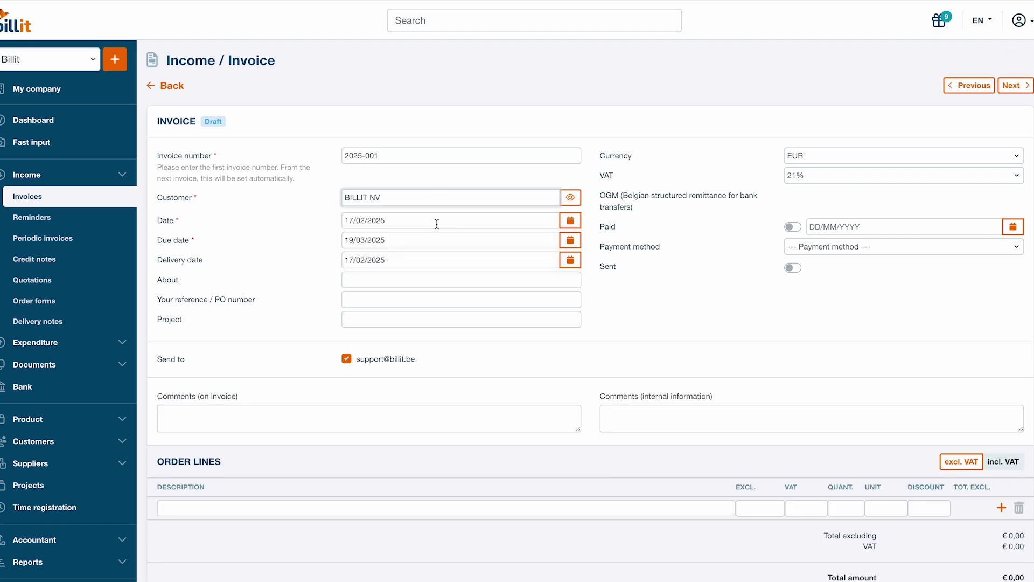
pyautogui.hotkey('ctrl', 'a')
pyautogui.write('B')
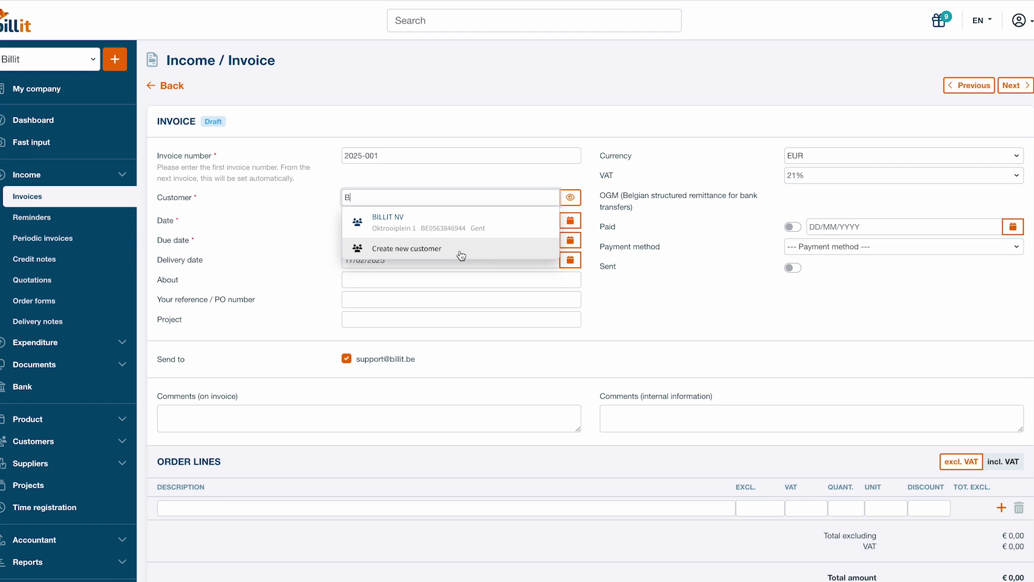
# - Confirm BILLIT NV as customer and review the invoice, due and delivery dates
pyautogui.click(410, 220)
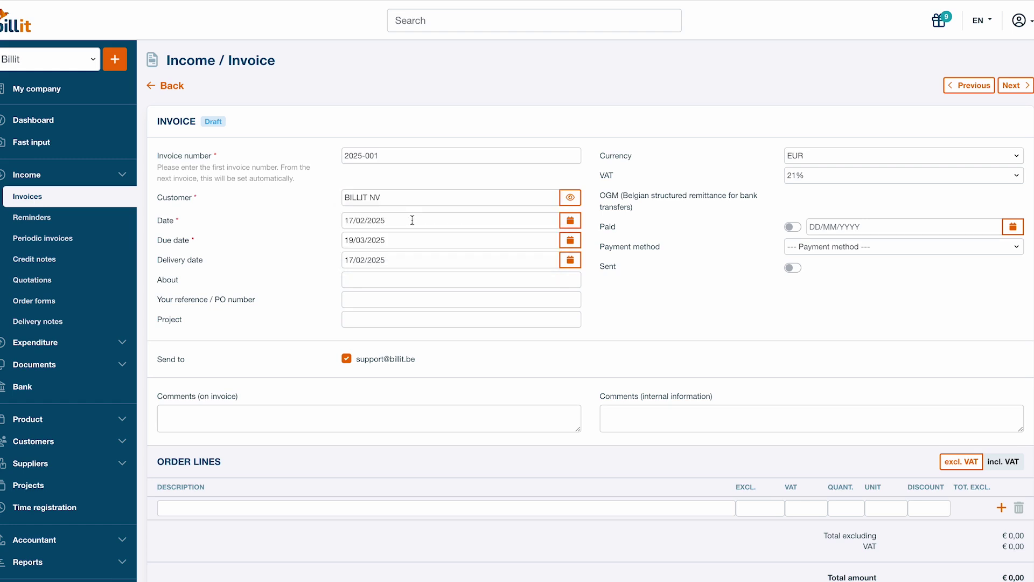
pyautogui.click(411, 220)
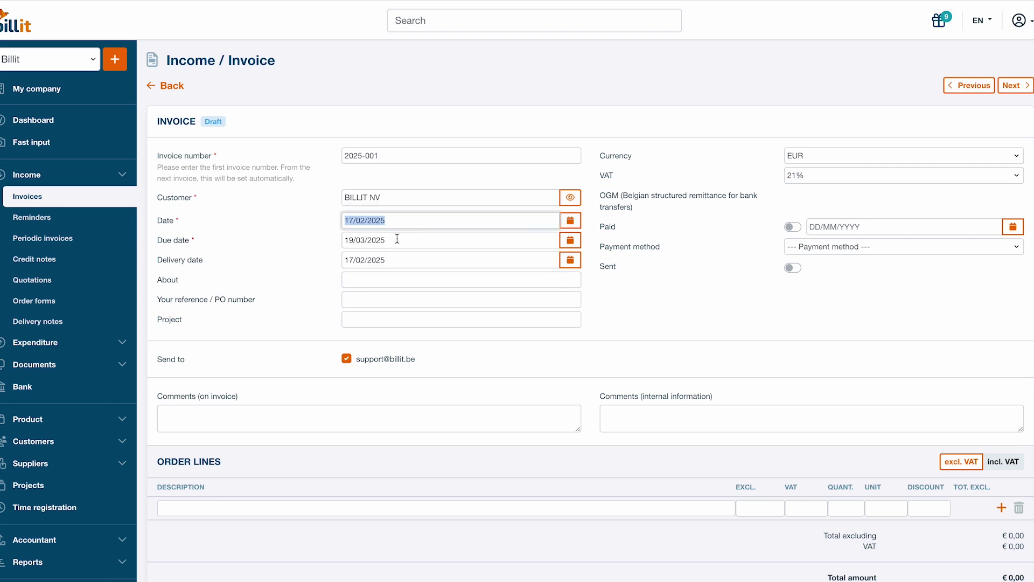
pyautogui.click(398, 239)
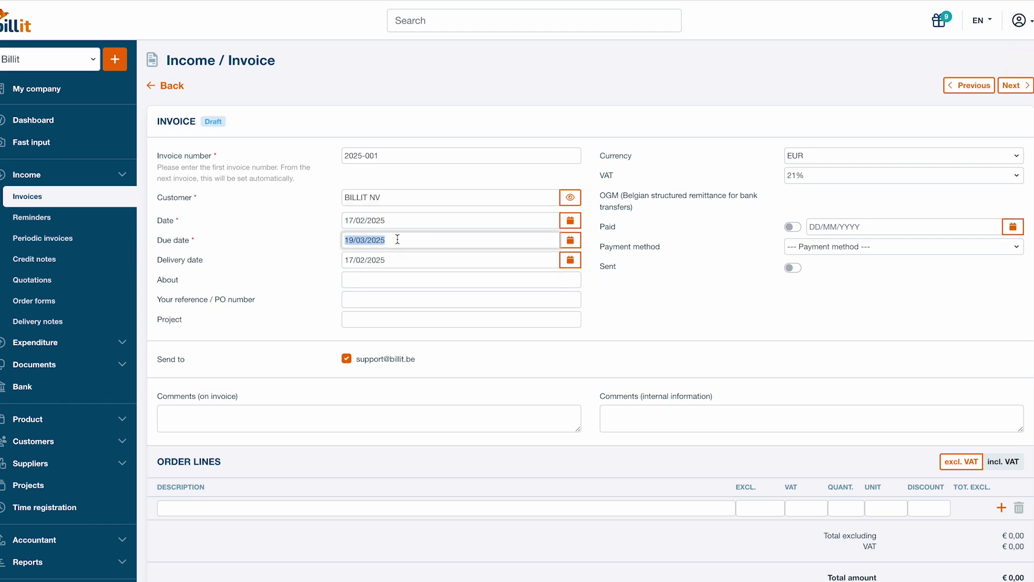
pyautogui.click(390, 260)
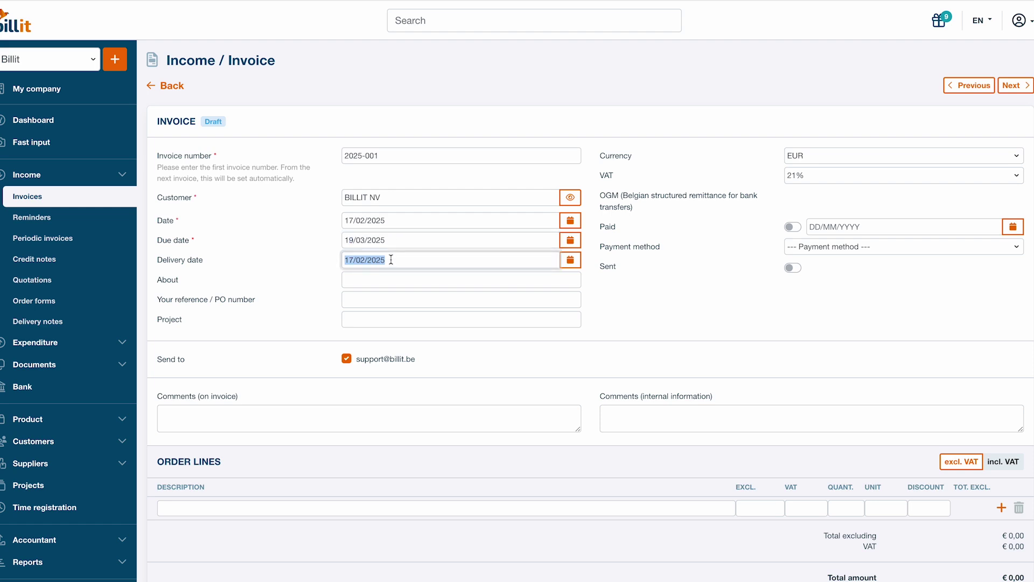
pyautogui.click(308, 241)
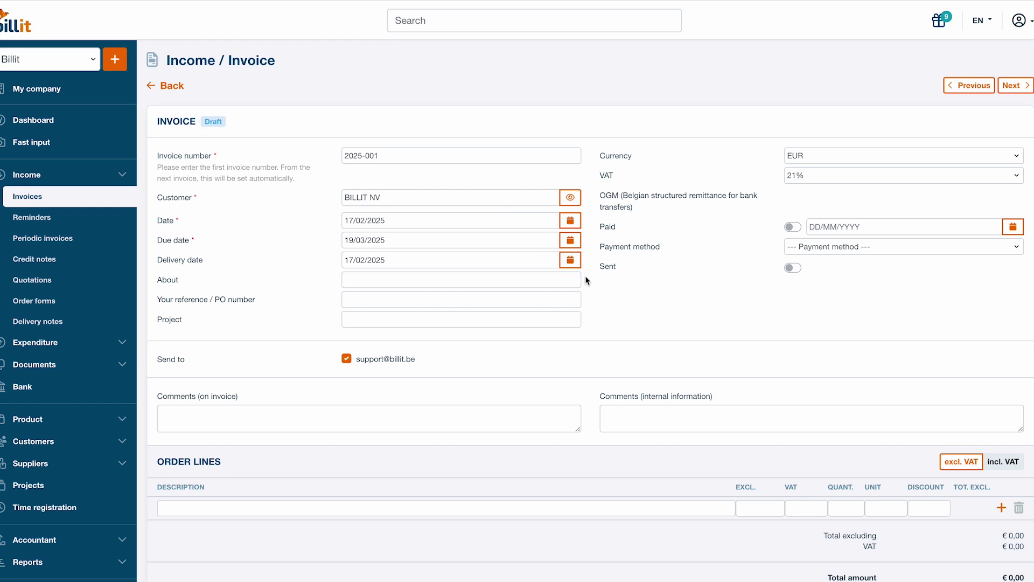
# - Enter 'About', reference 12345 and 'Project', then bring up the VAT rate list
pyautogui.click(355, 279)
pyautogui.write('About')
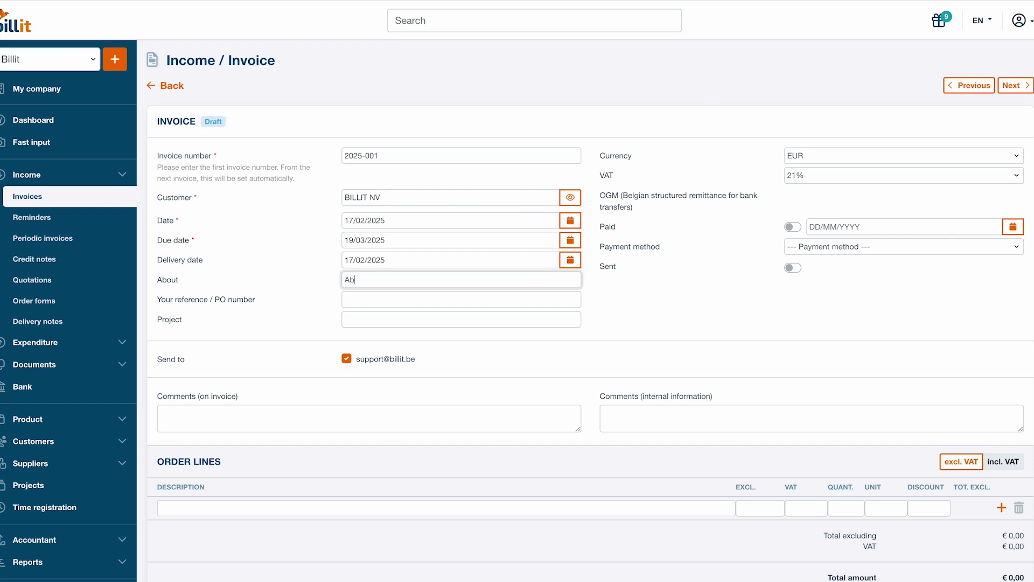
pyautogui.click(461, 300)
pyautogui.write('12345')
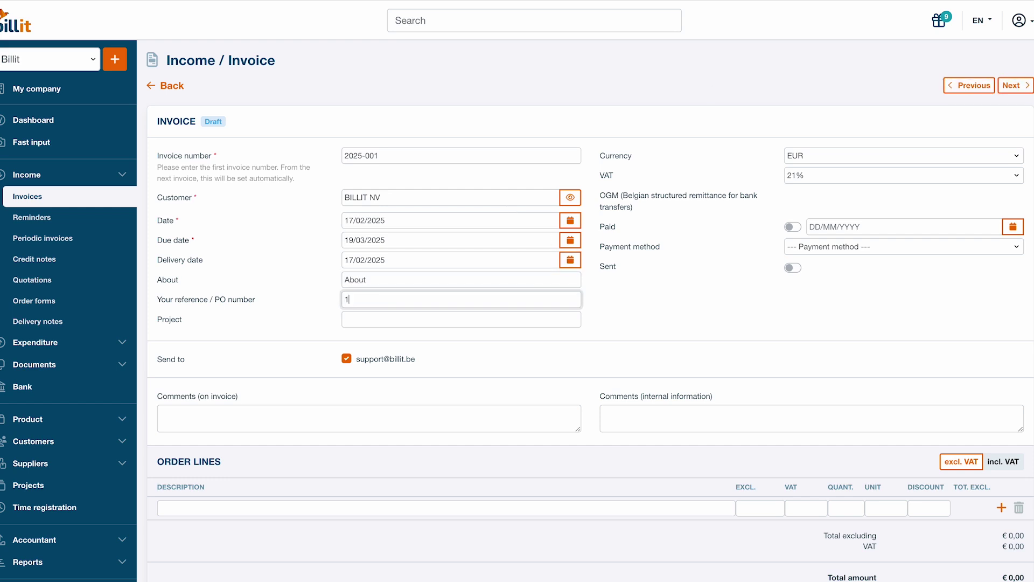
pyautogui.click(461, 320)
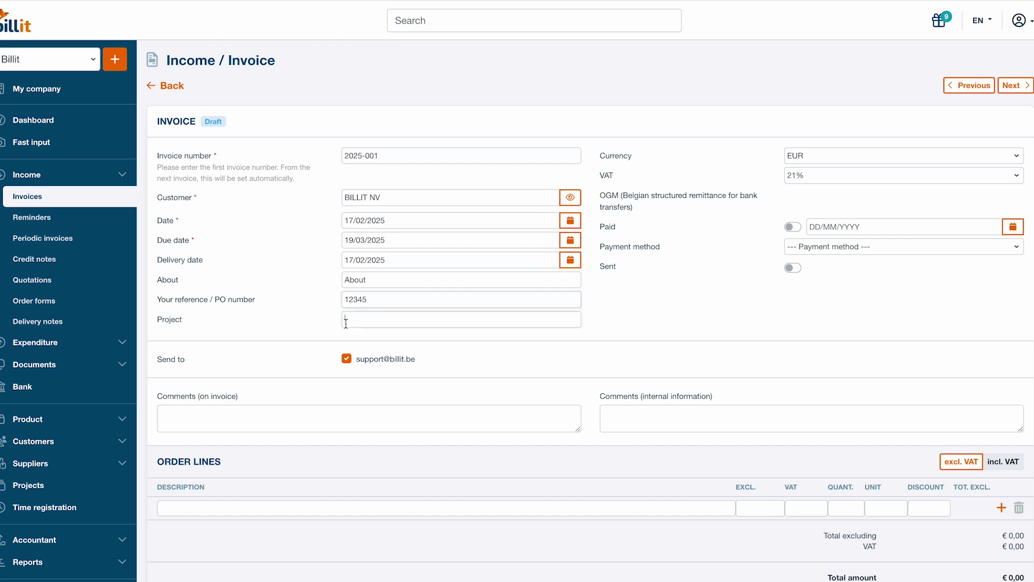
pyautogui.write('Pro')
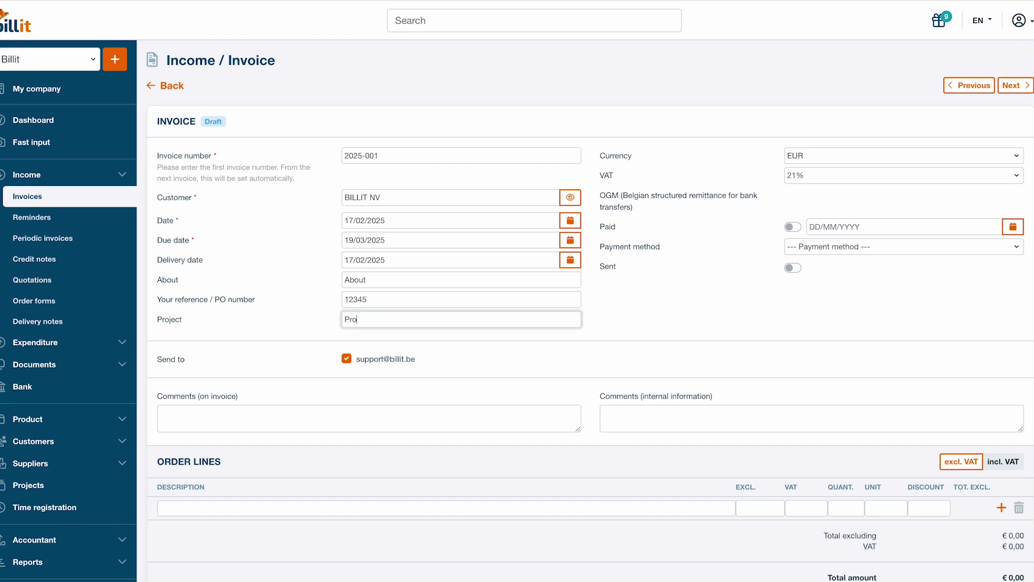
pyautogui.write('ject')
pyautogui.click(425, 336)
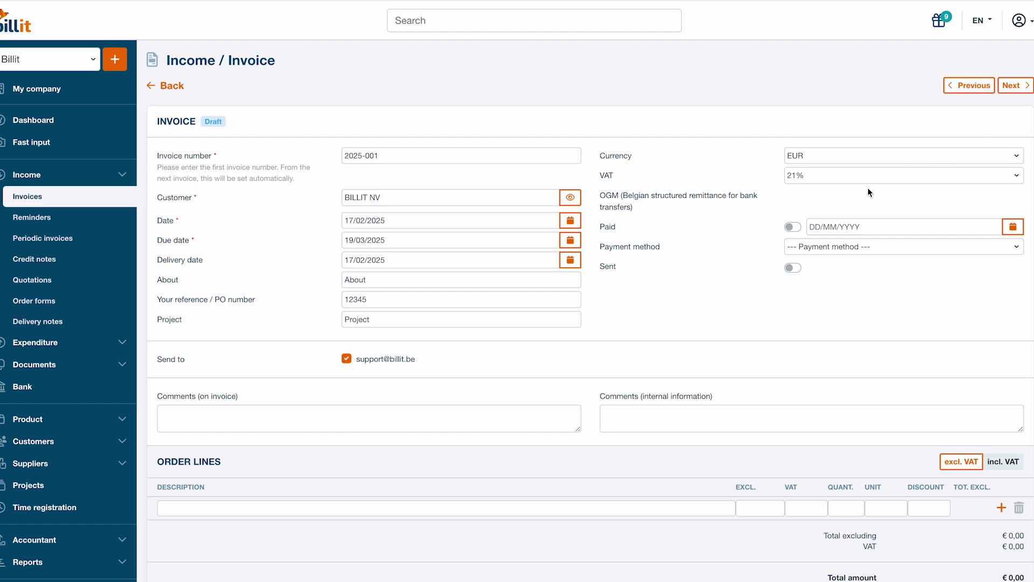
pyautogui.click(883, 175)
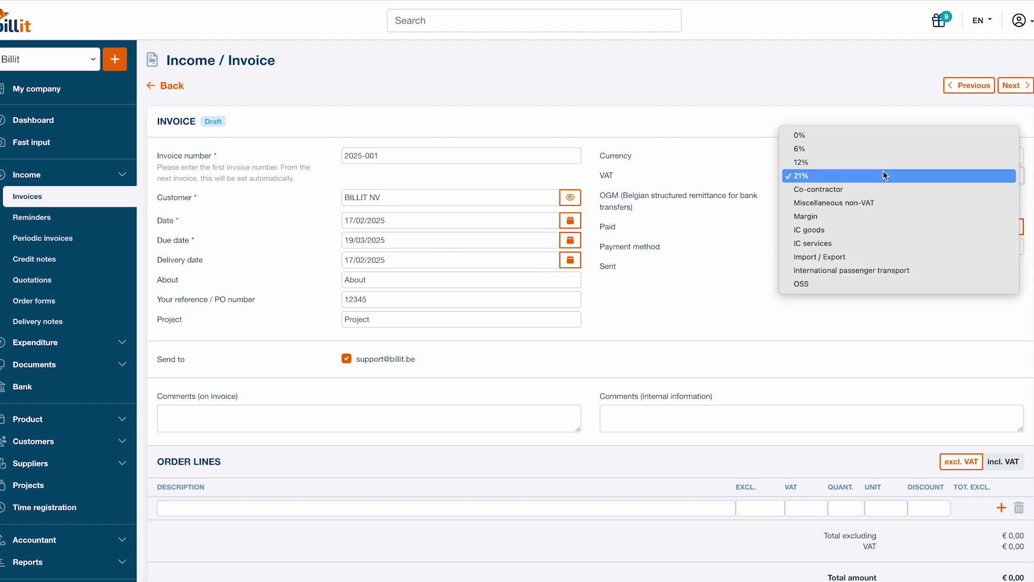
# - Set VAT to Co-contractor and turn on extra text for 6% VAT invoices
pyautogui.click(860, 191)
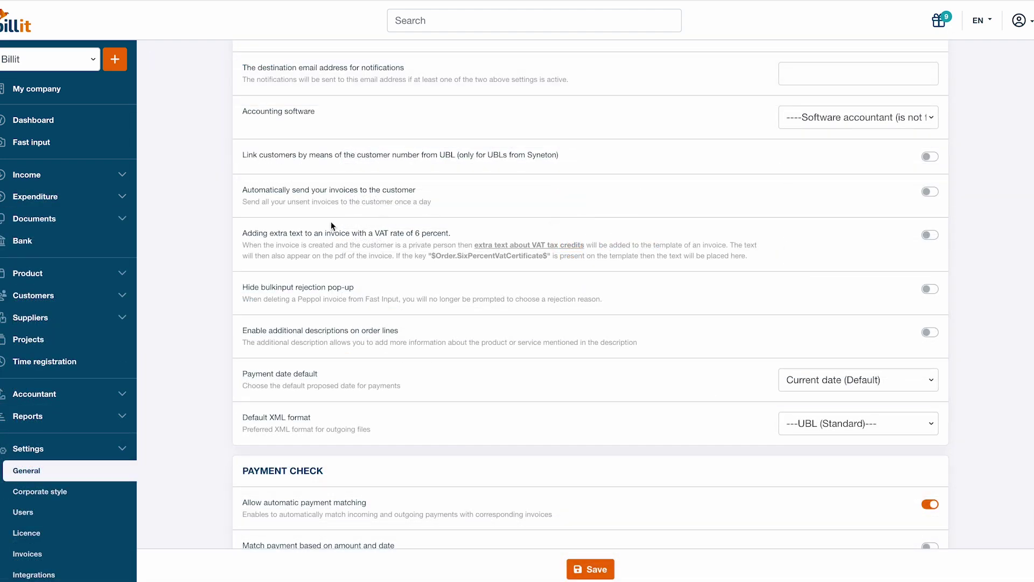
pyautogui.click(930, 237)
pyautogui.scroll(8, 807, 250)
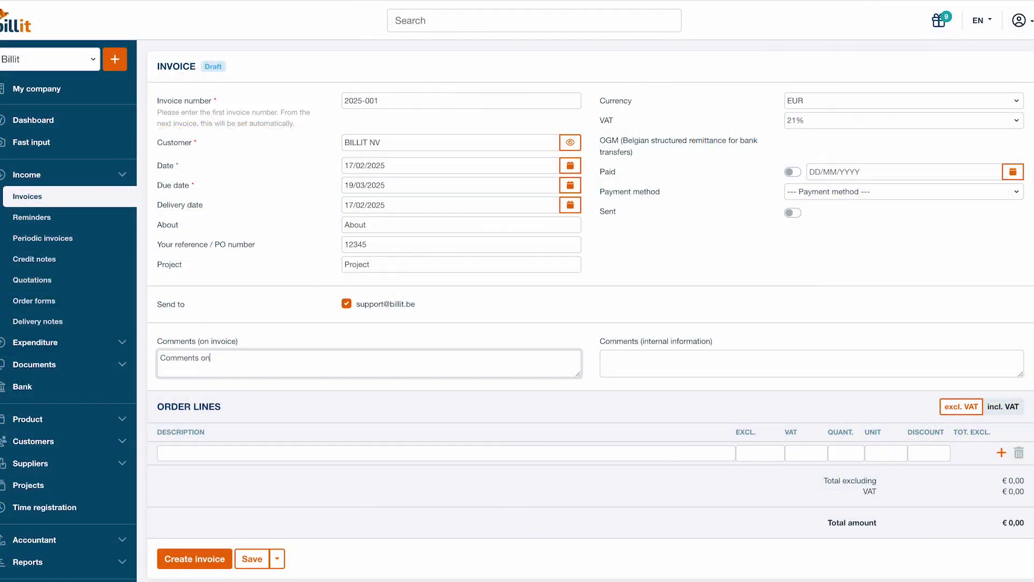
# - Finish the invoice comment and add 'Comments Internal information' as the internal comment
pyautogui.write('n invoice')
pyautogui.click(647, 360)
pyautogui.write('Comments Interna')
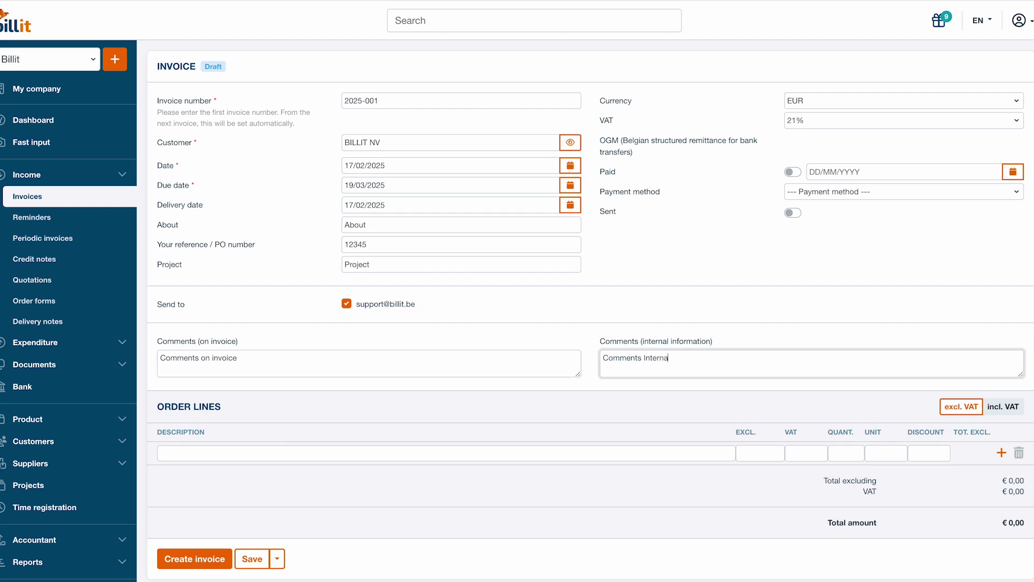
pyautogui.write('l information')
# - Add a 'Manuel' order line priced 100 and a second line with the stock product
pyautogui.click(230, 450)
pyautogui.write('Manuel')
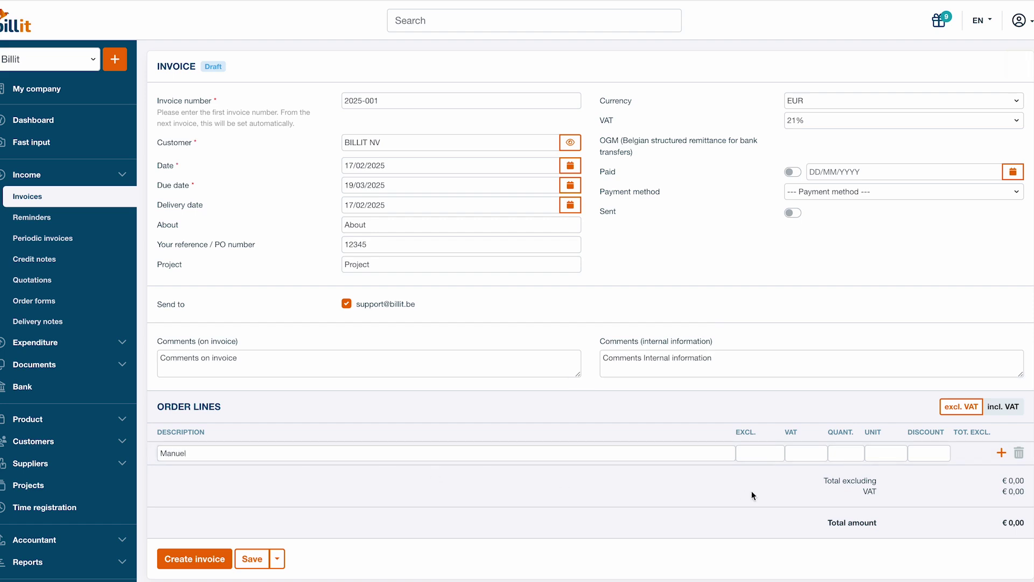
pyautogui.click(757, 458)
pyautogui.write('100')
pyautogui.press('Tab')
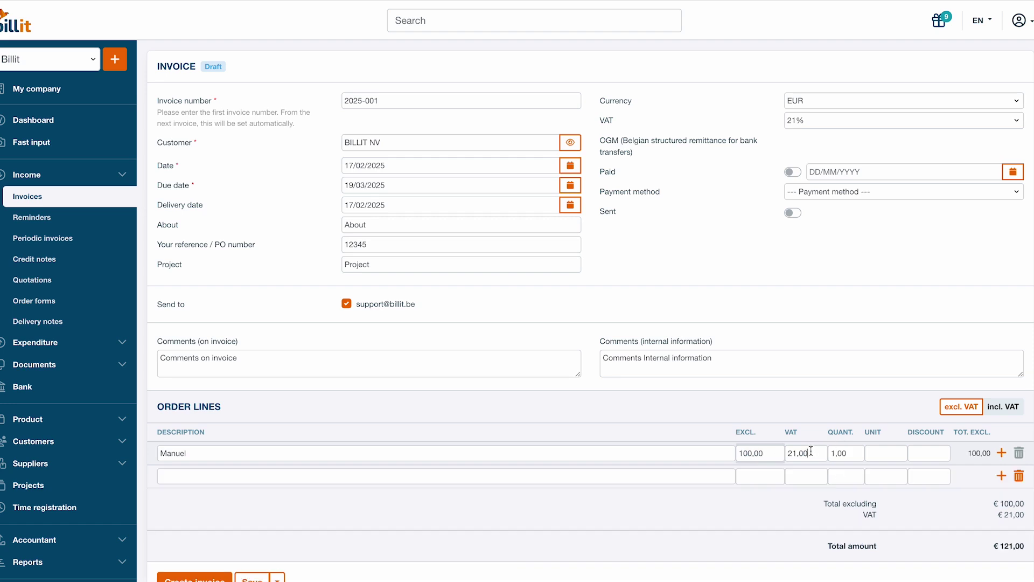
pyautogui.press('Tab')
pyautogui.press('Return')
pyautogui.write('p')
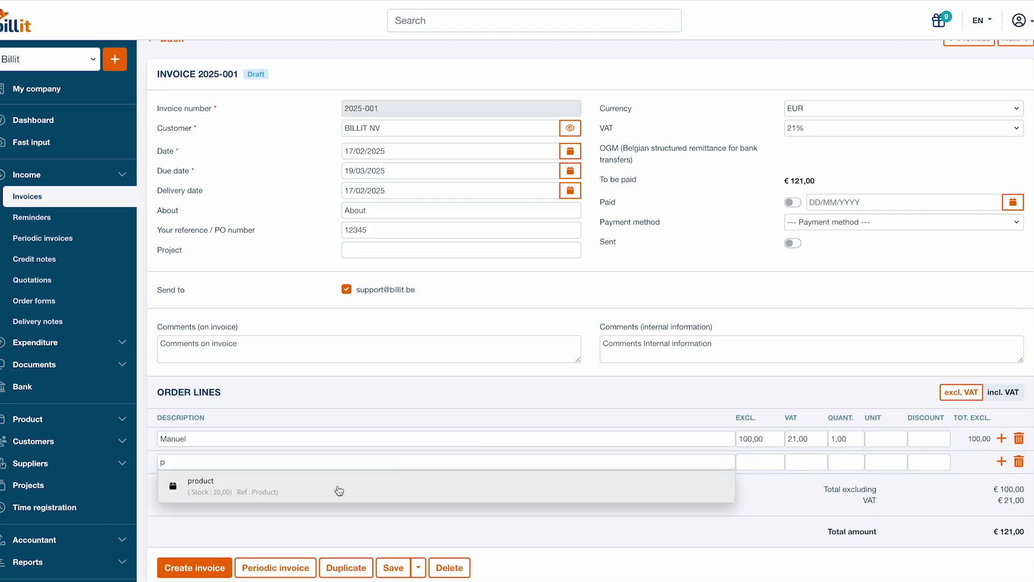
pyautogui.click(271, 486)
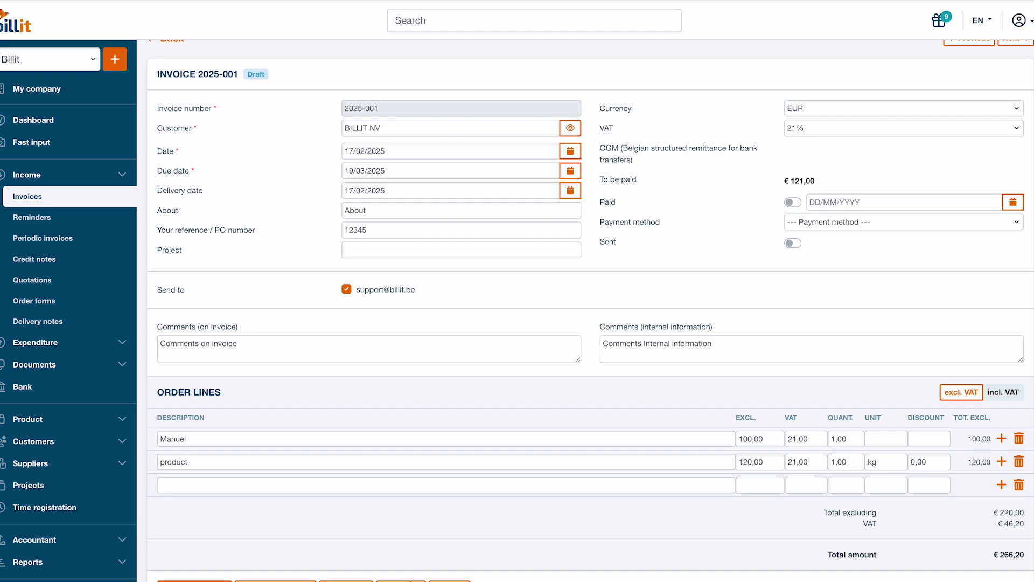
# - Set the Manuel line to quantity 2,00 with a 50% discount
pyautogui.click(845, 439)
pyautogui.press('BackSpace')
pyautogui.write('2,00')
pyautogui.click(929, 443)
pyautogui.write('50')
pyautogui.click(947, 454)
# - Create the invoice to generate its PDF, then open the corporate style settings
pyautogui.scroll(-3, 972, 487)
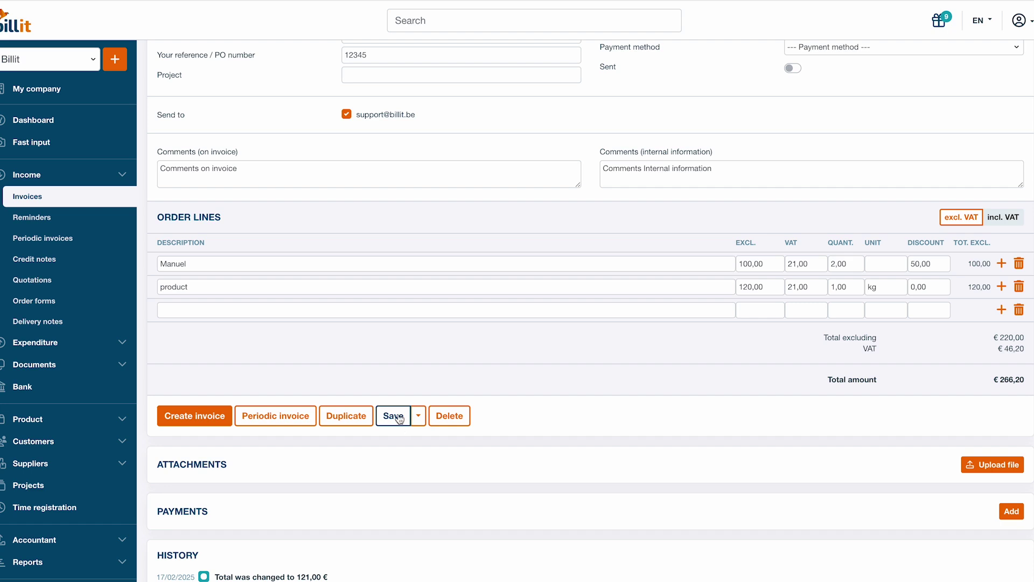
pyautogui.click(193, 425)
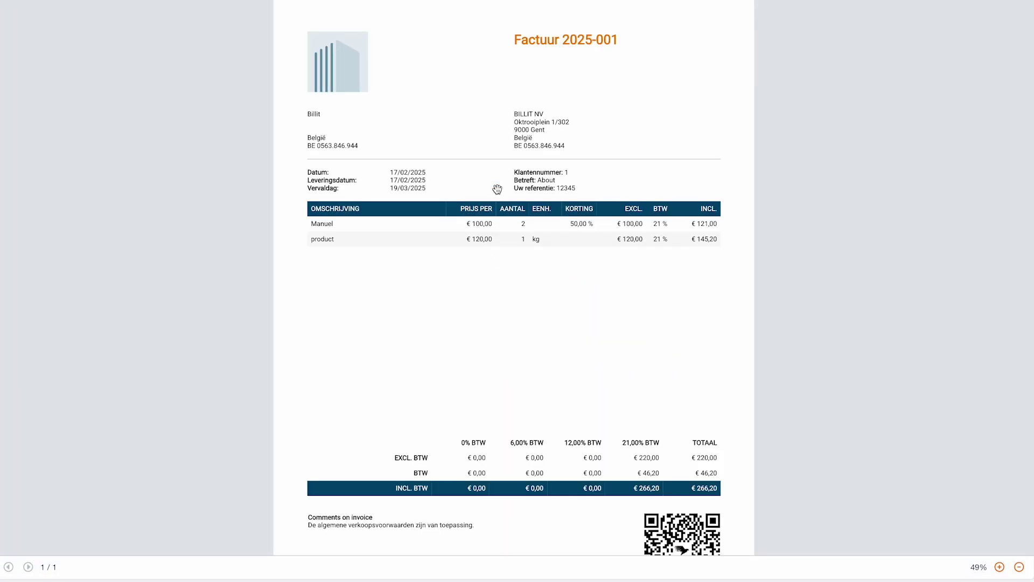
pyautogui.scroll(-1, 496, 189)
pyautogui.scroll(1, 497, 189)
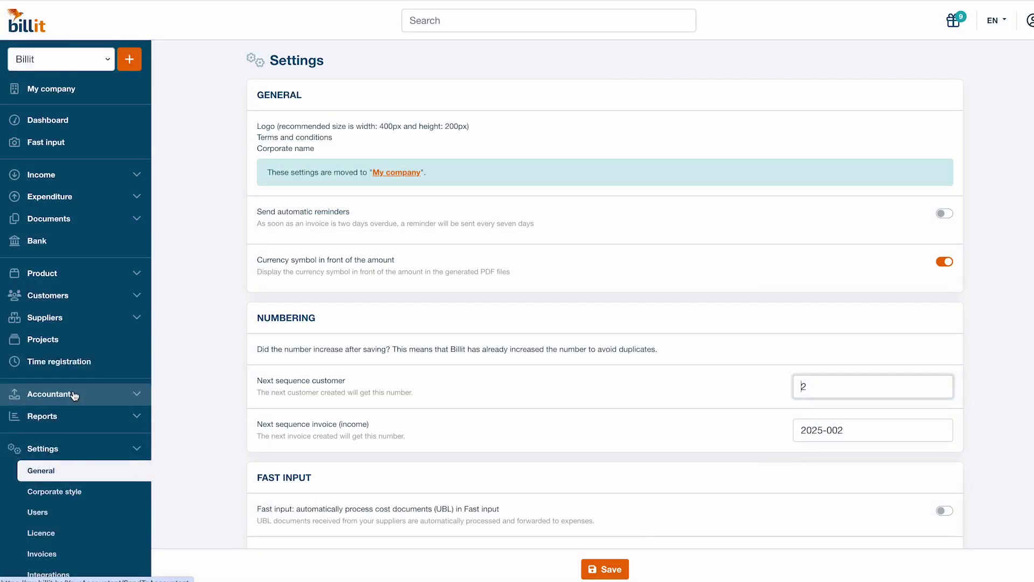
pyautogui.scroll(-3, 74, 395)
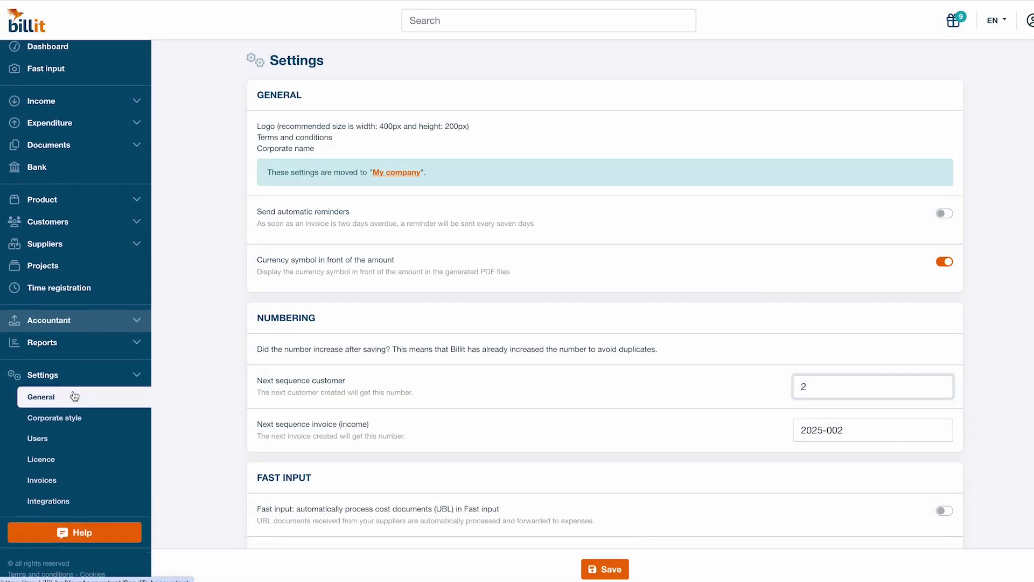
pyautogui.click(91, 413)
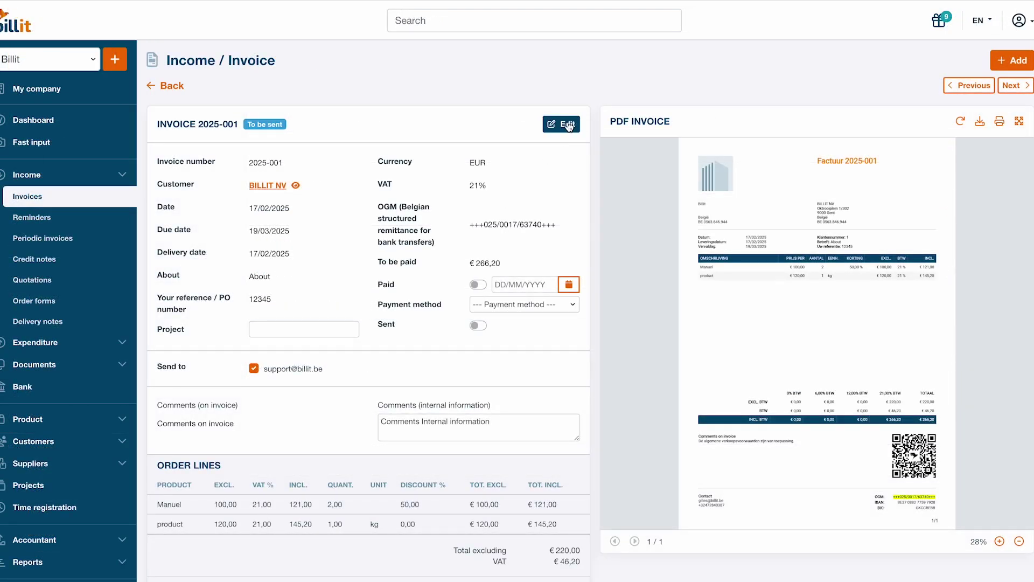
# - Reopen invoice 2025-001 for editing and create the invoice again
pyautogui.click(568, 127)
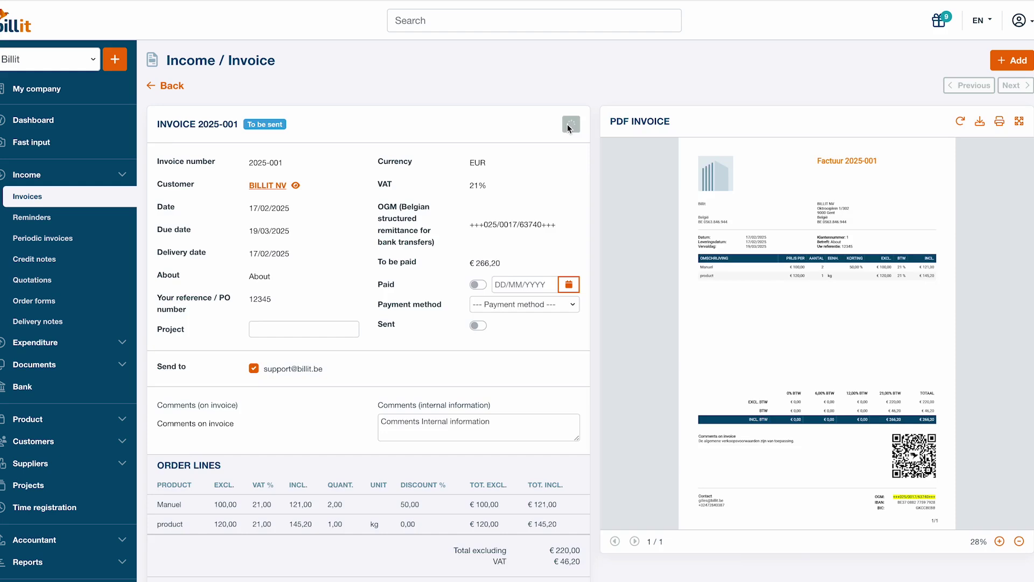
pyautogui.scroll(-3, 693, 257)
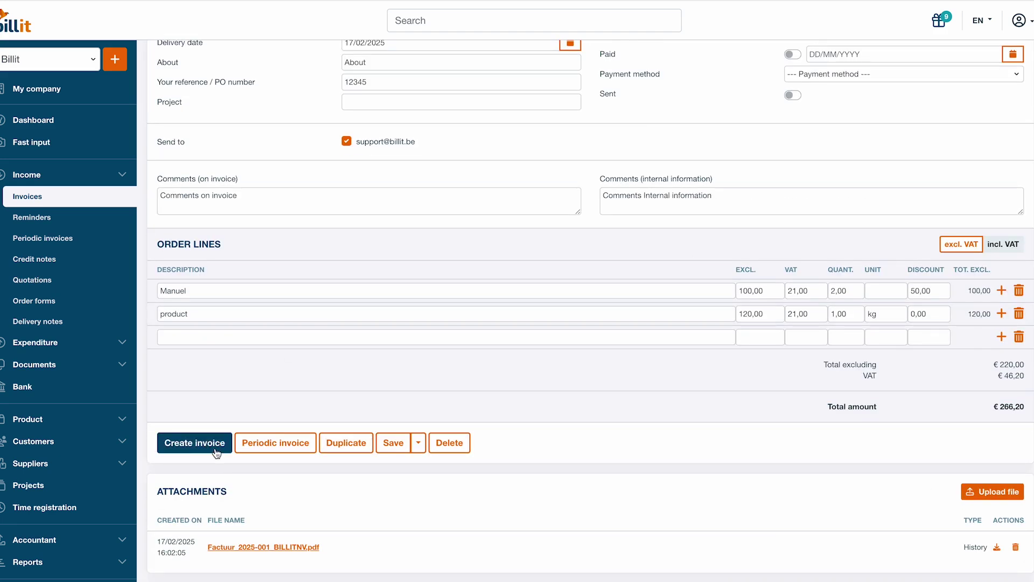
pyautogui.click(216, 452)
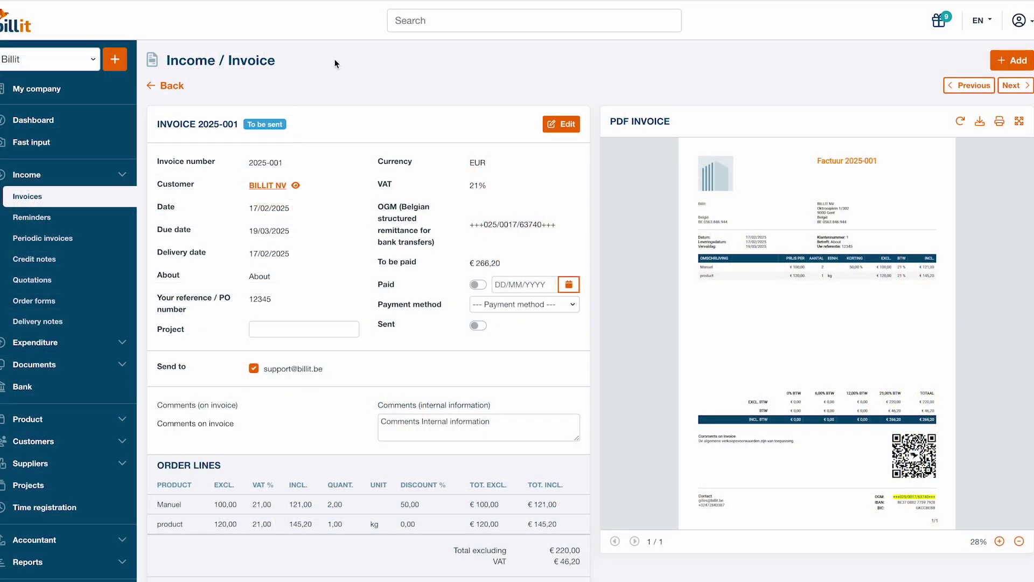
# - Select the OGM structured payment reference, then bring up the invoice's sending options
pyautogui.moveTo(462, 225); pyautogui.dragTo(476, 227)
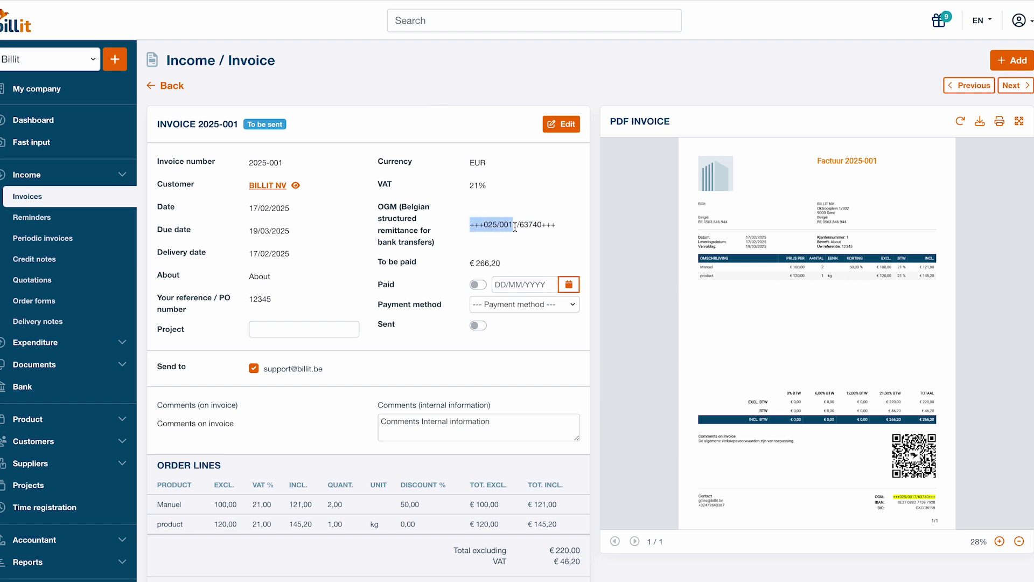
pyautogui.moveTo(516, 228); pyautogui.dragTo(562, 231)
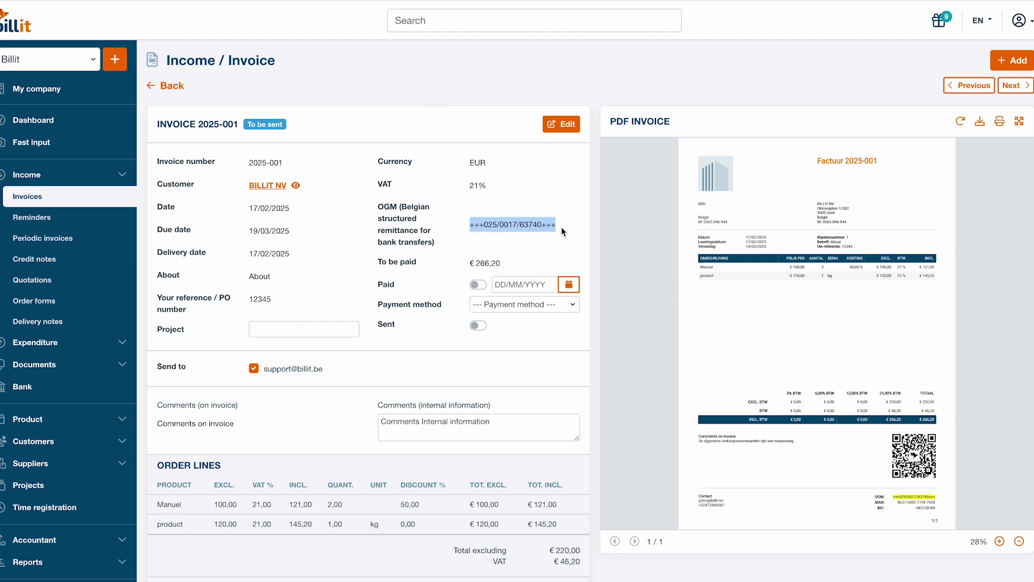
pyautogui.click(509, 237)
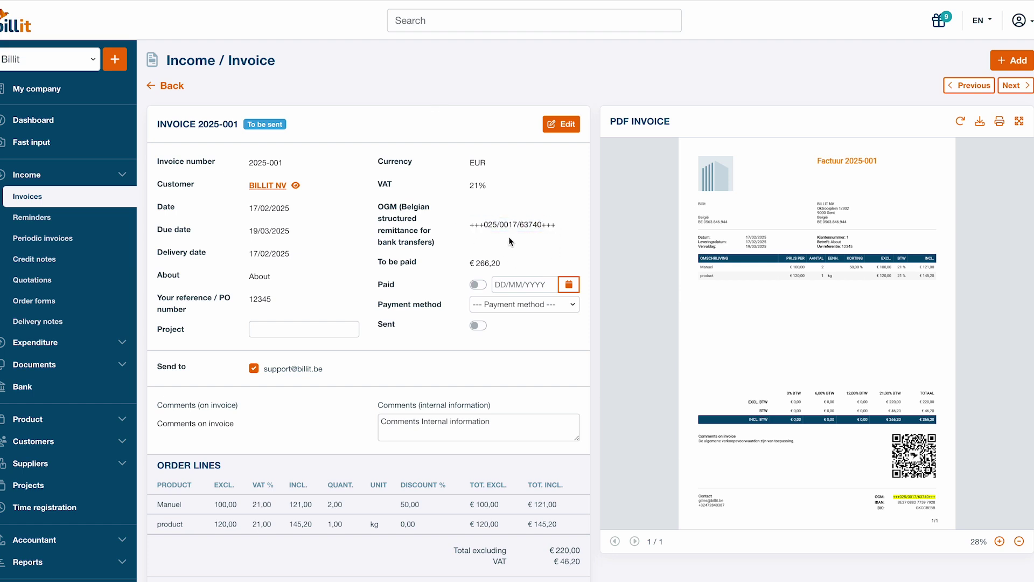
pyautogui.scroll(-3, 509, 237)
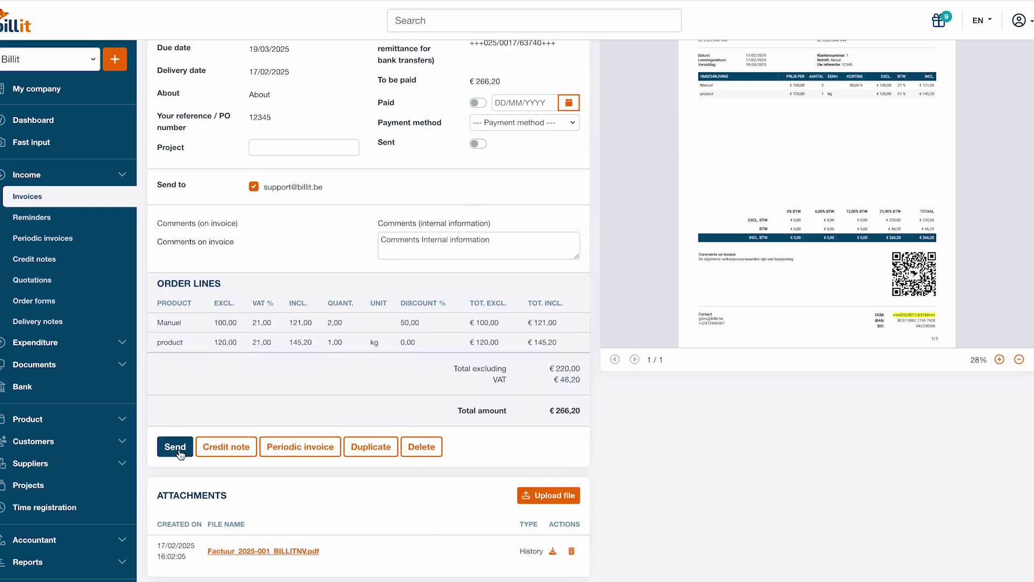
pyautogui.click(179, 454)
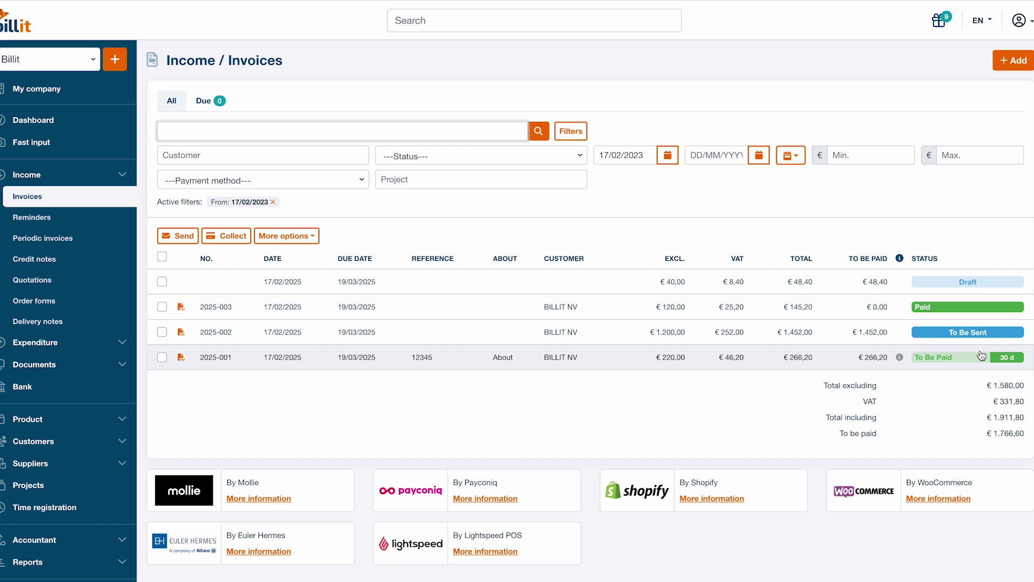
# - Filter the invoices list by status To be paid
pyautogui.click(556, 167)
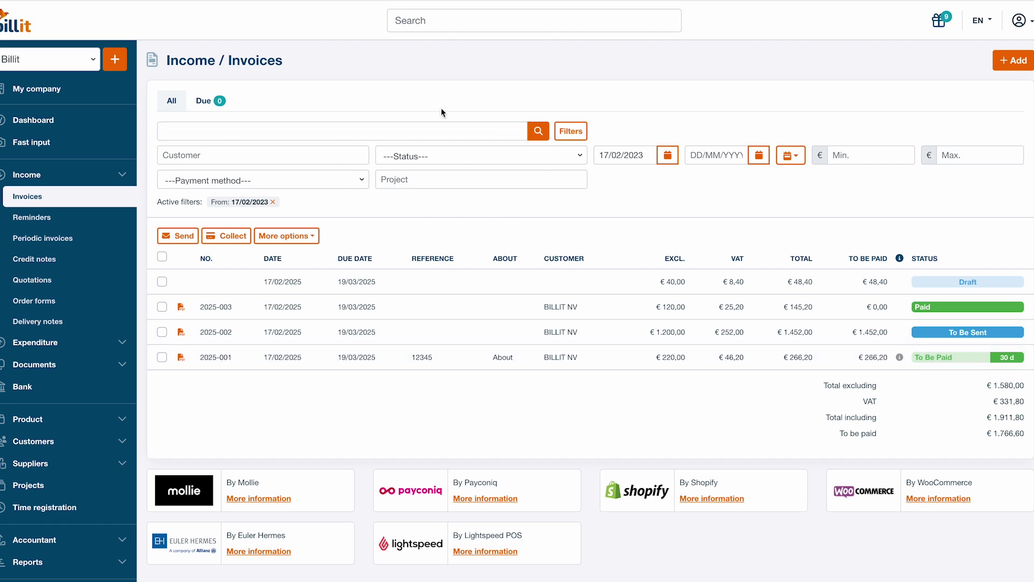
pyautogui.click(576, 155)
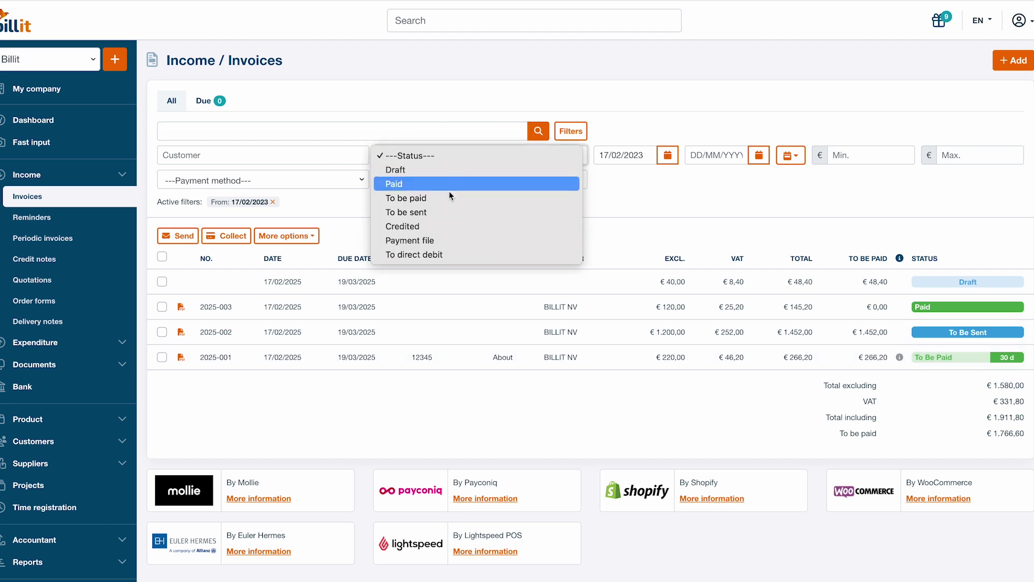
pyautogui.click(431, 199)
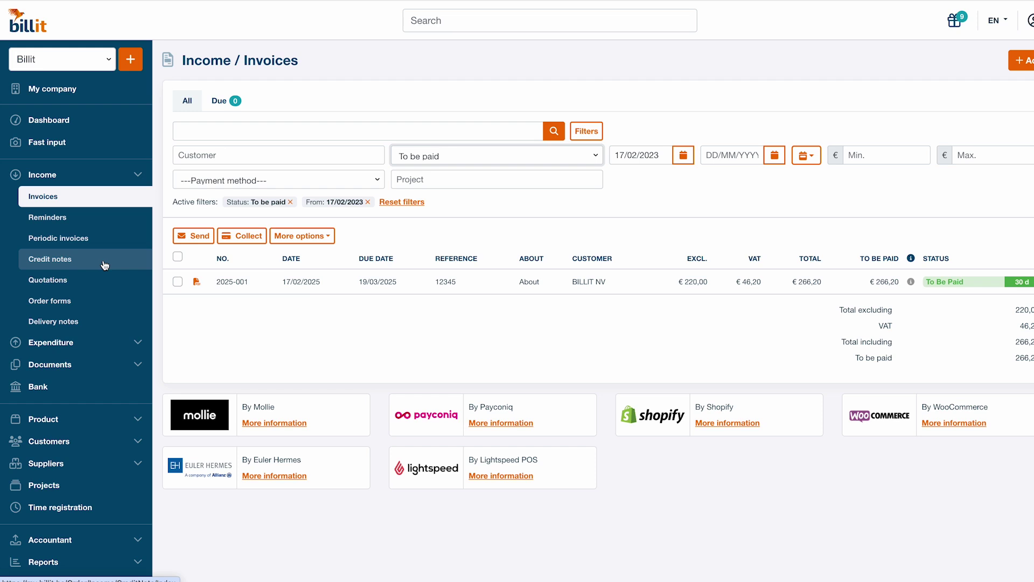
# - Open invoice 2025-001, start a credit note, paste its number and select the concerning invoice
pyautogui.click(326, 288)
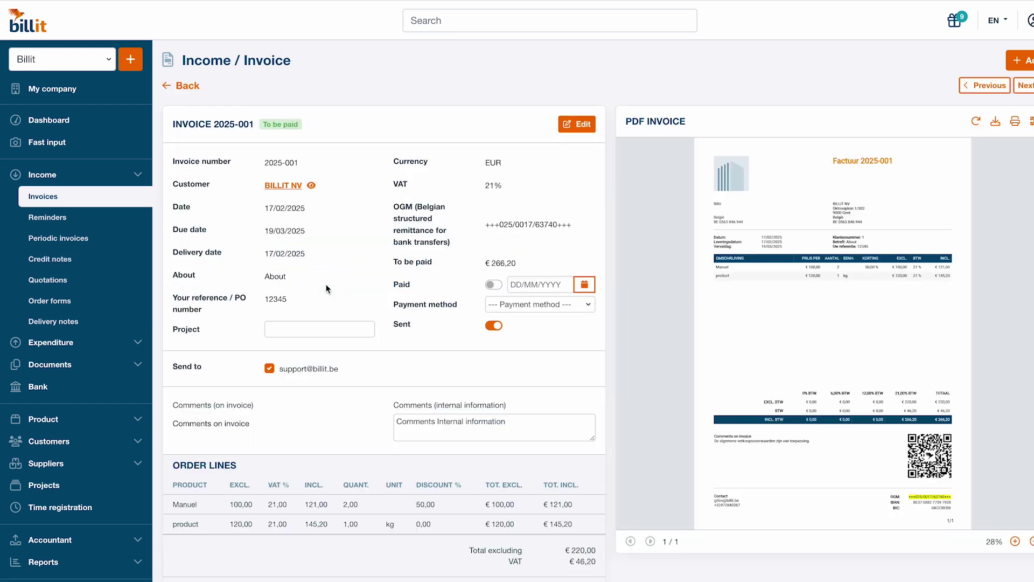
pyautogui.scroll(-3, 242, 378)
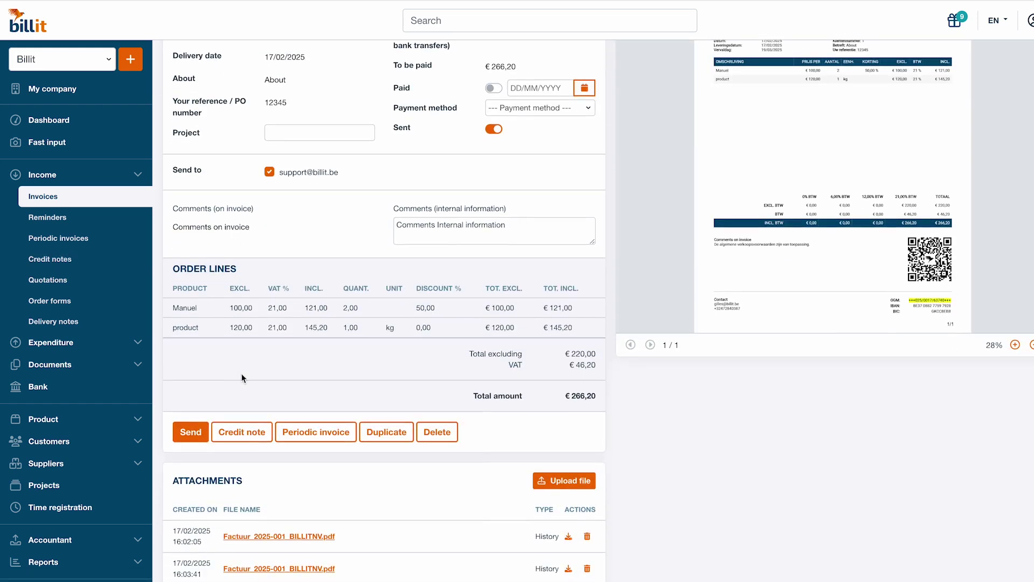
pyautogui.click(244, 439)
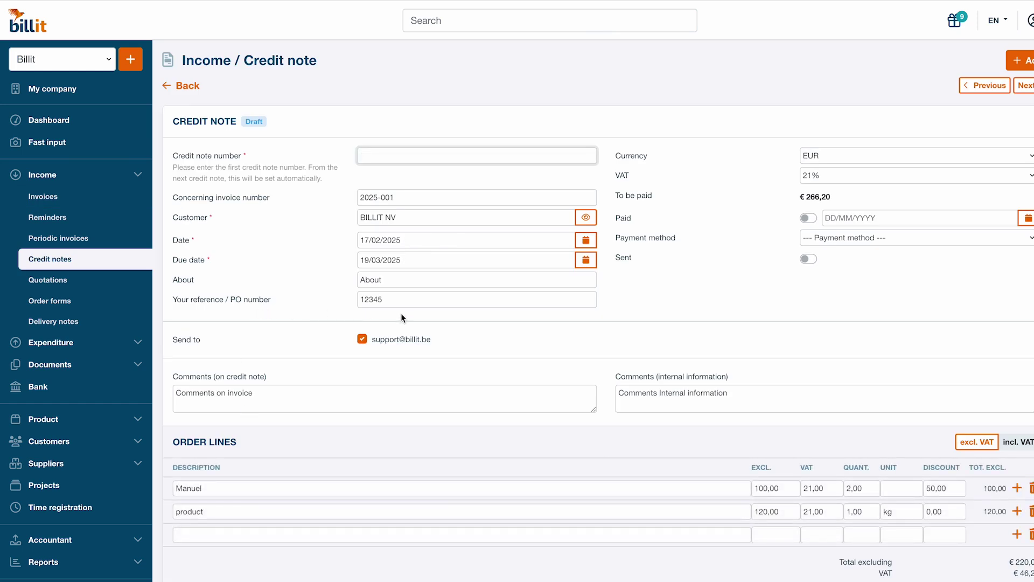
pyautogui.write('2025-001')
pyautogui.moveTo(411, 198); pyautogui.dragTo(357, 202)
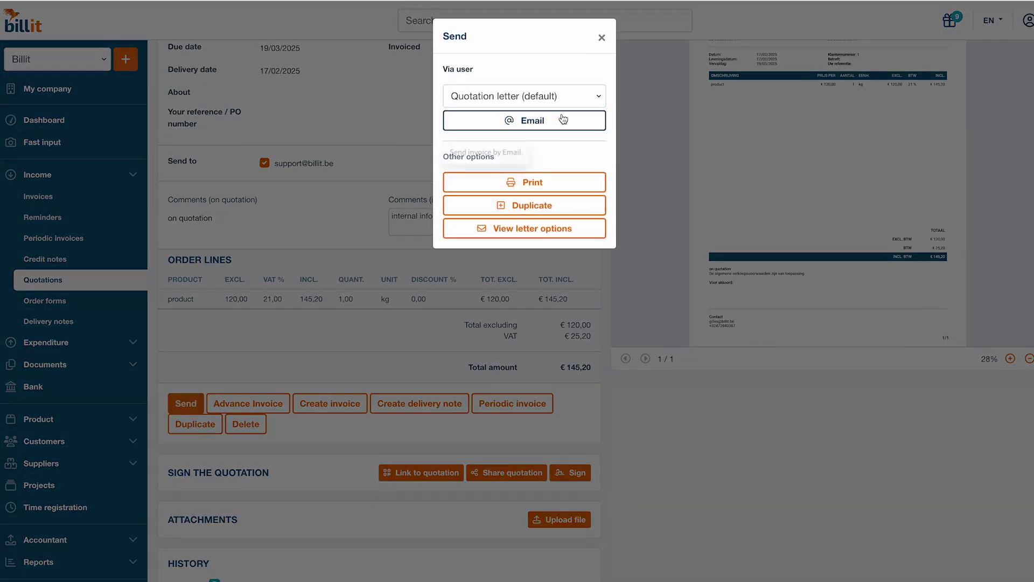
# - Email the quotation with the default Quotation letter, then convert it into an invoice
pyautogui.click(592, 97)
pyautogui.click(592, 98)
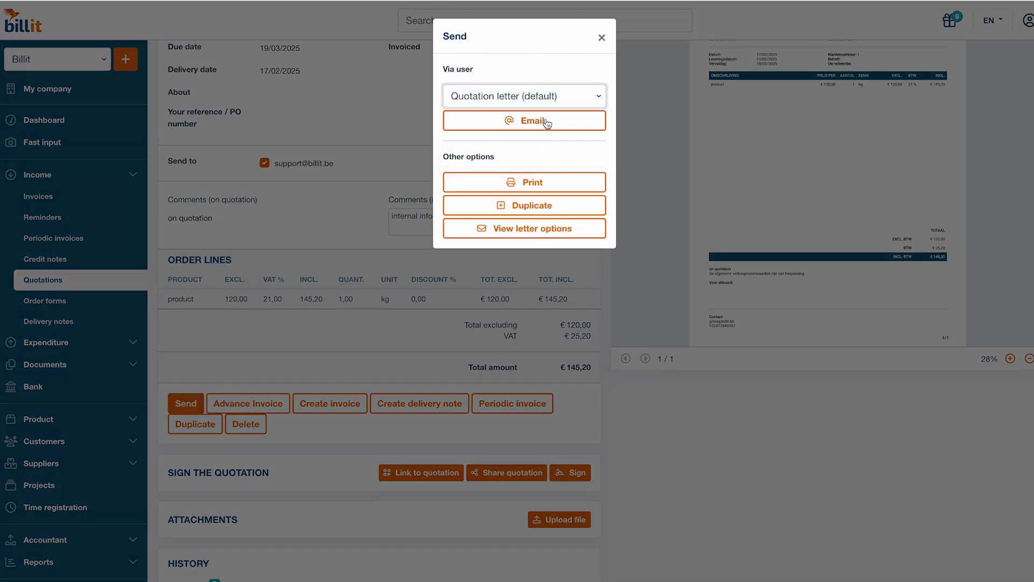
pyautogui.click(544, 121)
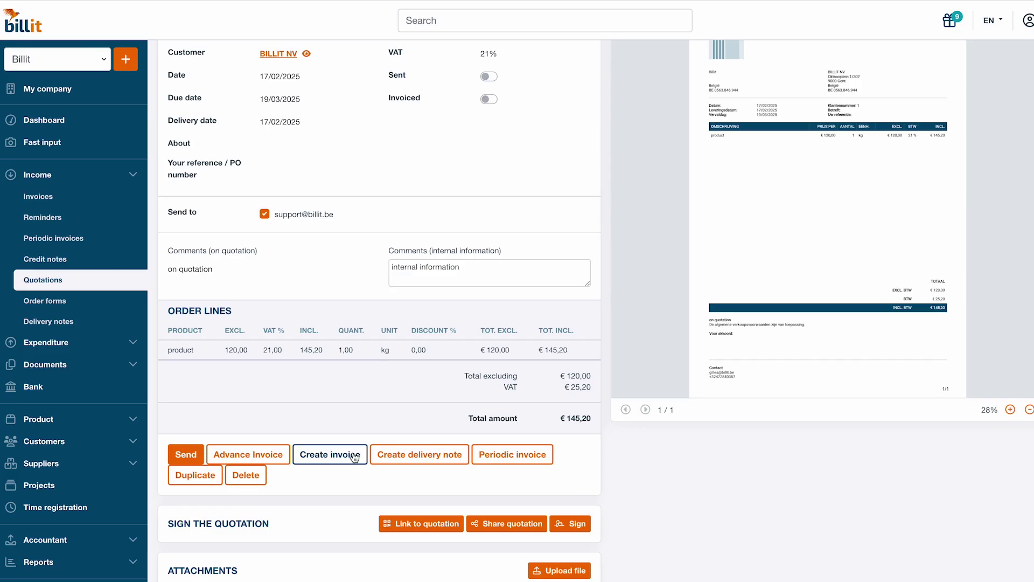
pyautogui.click(355, 457)
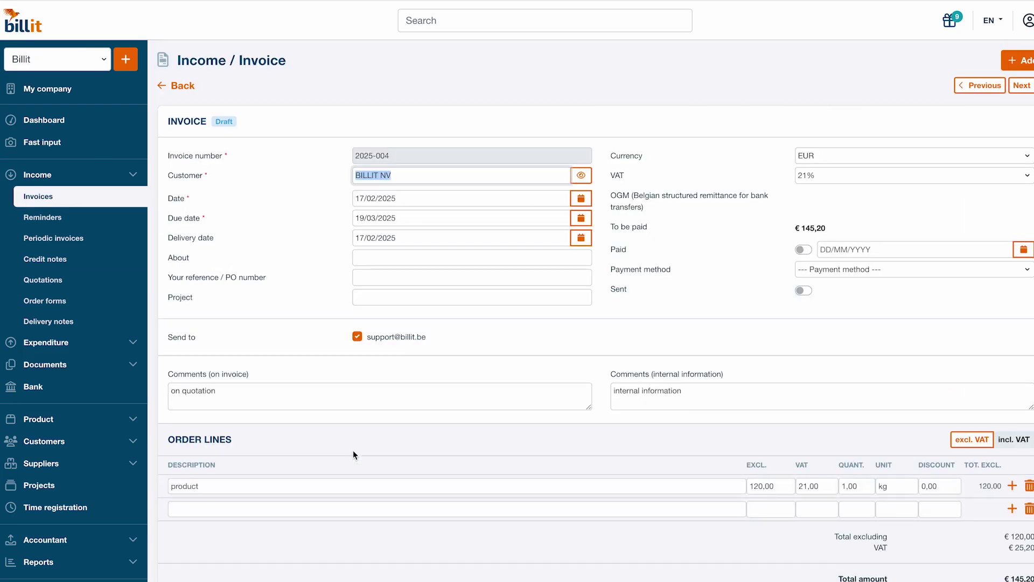